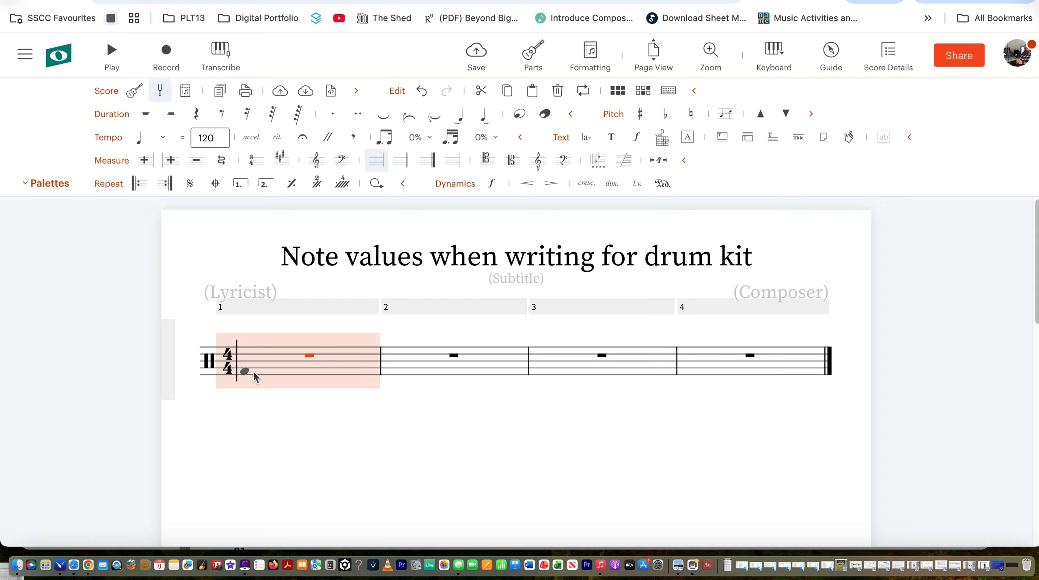
Enter a kick drum with a hi-hat on beat 1 and shorten the chord to an eighth note.
{"action": "left_click", "coordinate": [253, 371]}
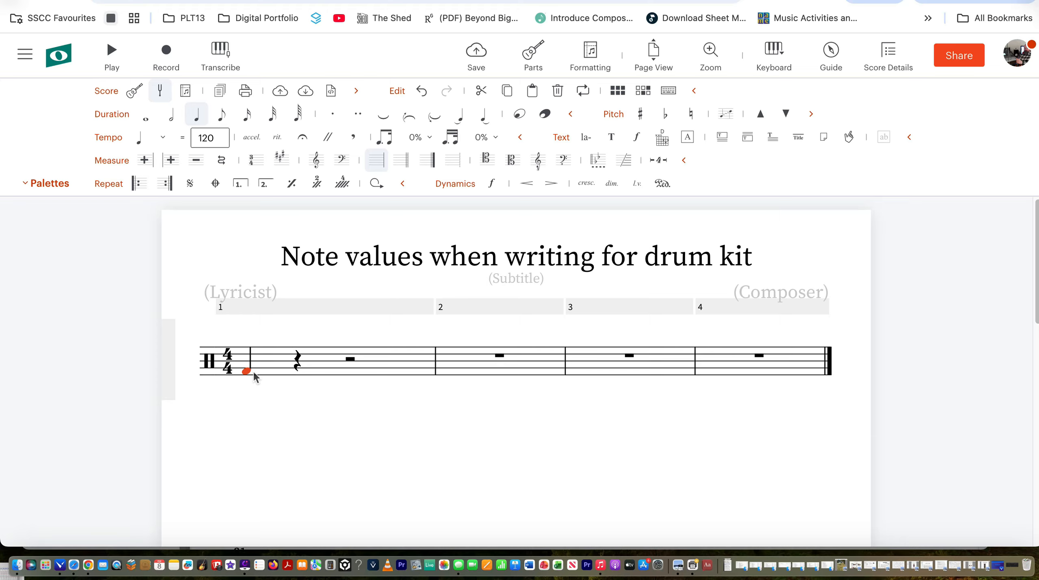
{"action": "left_click", "coordinate": [246, 348]}
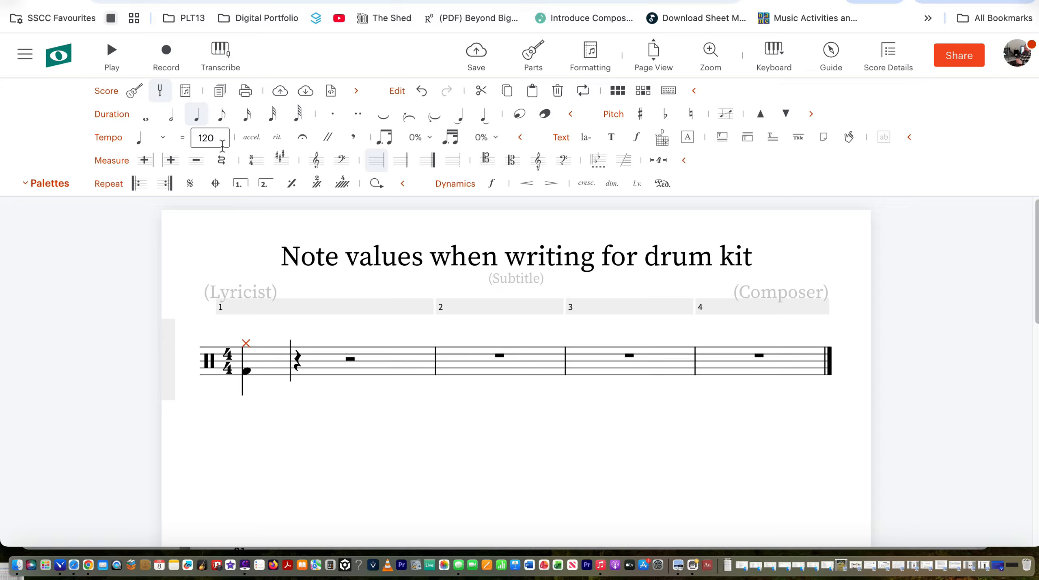
{"action": "left_click", "coordinate": [222, 117]}
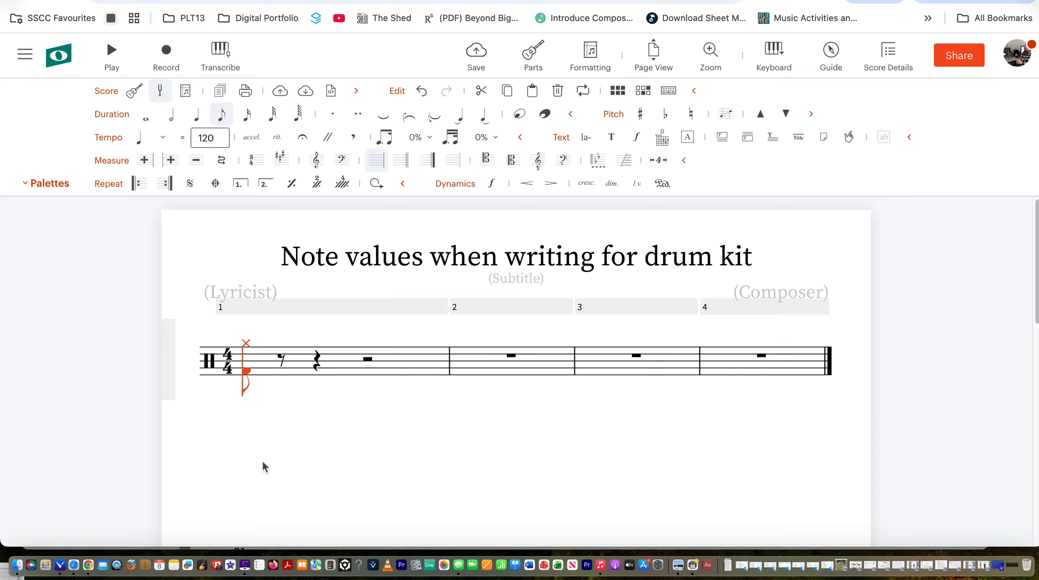
Fill the rest of bar 1 with seven more hi-hat eighth notes.
{"action": "left_click", "coordinate": [288, 343]}
{"action": "left_click", "coordinate": [317, 343]}
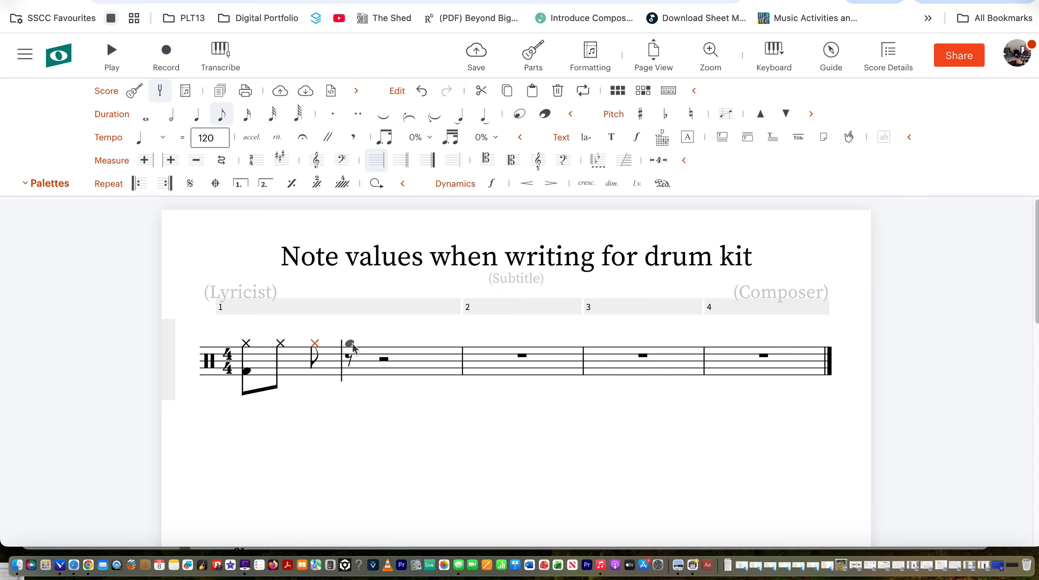
{"action": "left_click", "coordinate": [351, 343]}
{"action": "left_click", "coordinate": [378, 343]}
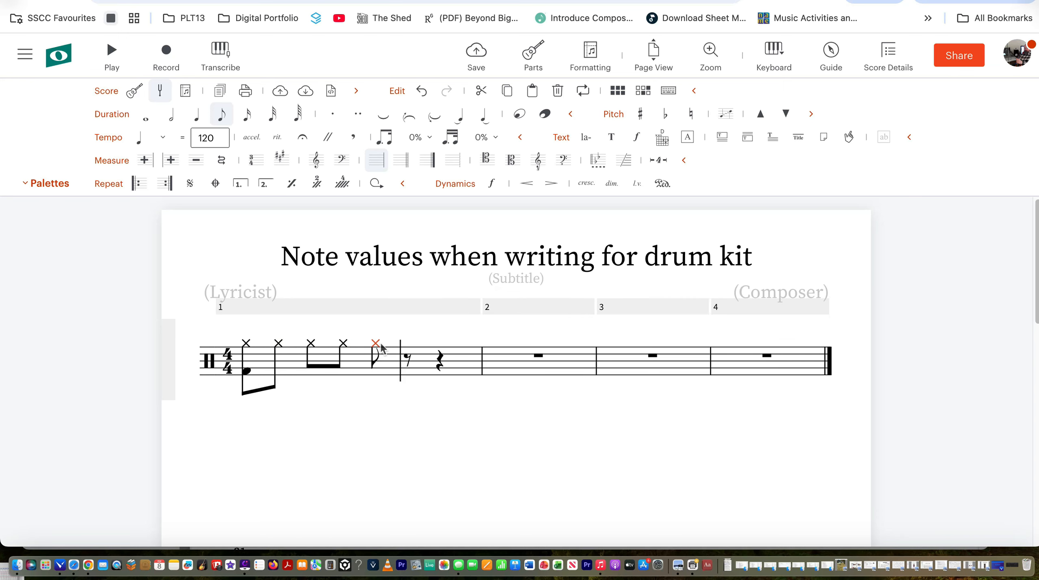
{"action": "left_click", "coordinate": [407, 343]}
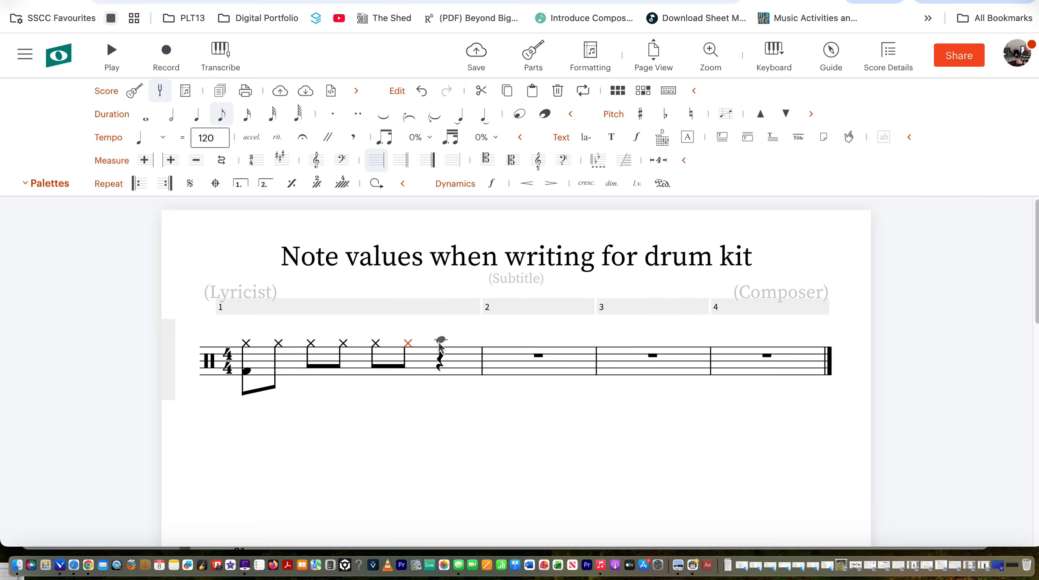
{"action": "left_click", "coordinate": [440, 343]}
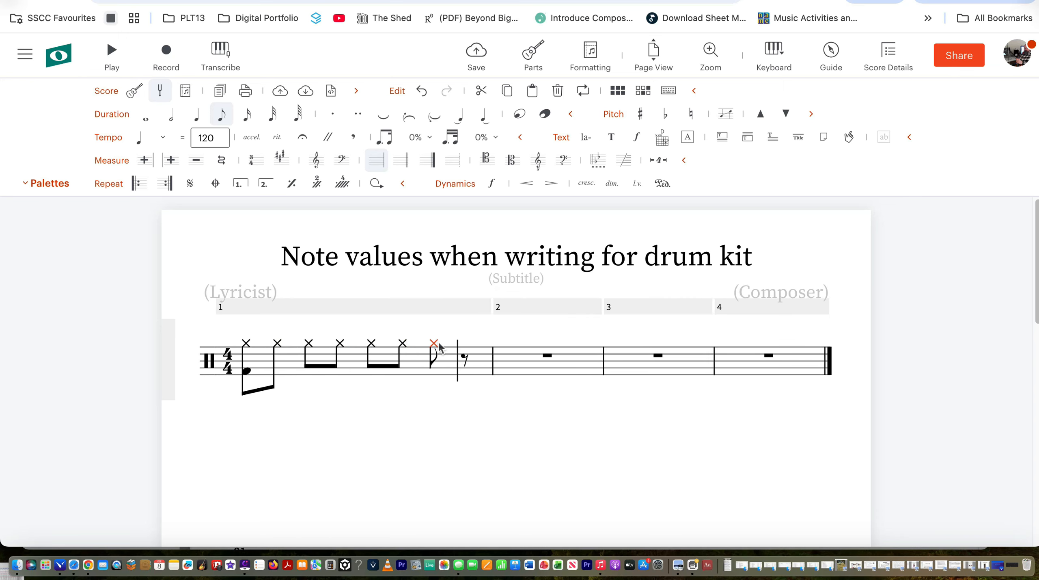
{"action": "left_click", "coordinate": [474, 343]}
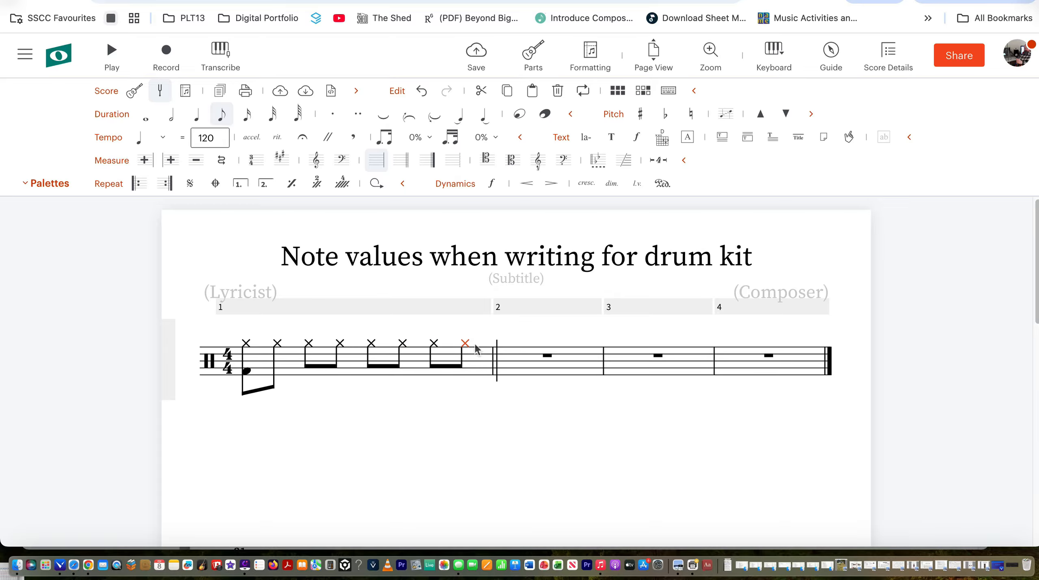
Add kick drums on the and of beat 2 and on beat 3, then select bar 1.
{"action": "left_click", "coordinate": [247, 372]}
{"action": "key", "text": "Right"}
{"action": "key", "text": "Right"}
{"action": "key", "text": "Right"}
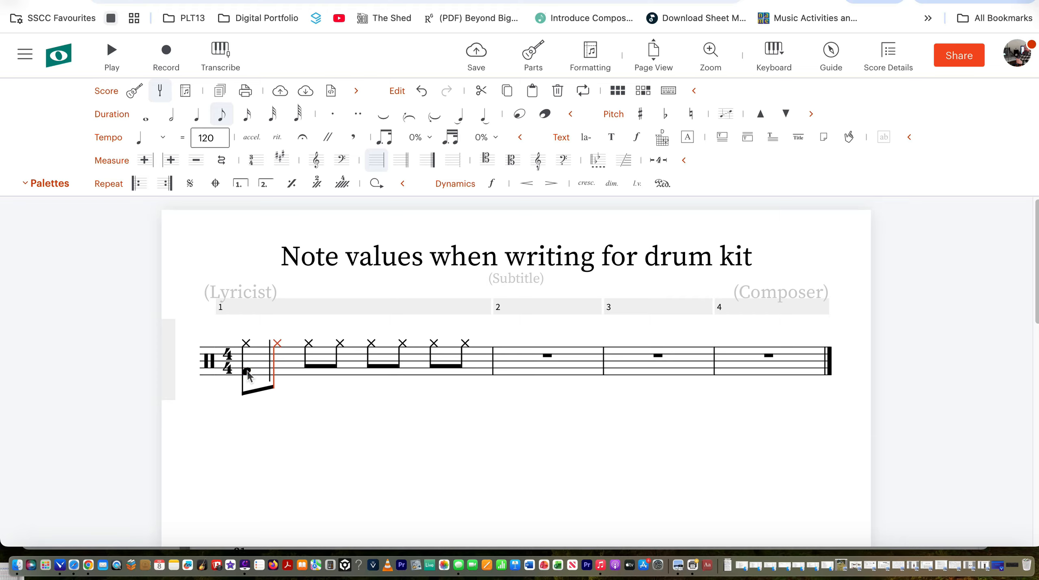
{"action": "left_click", "coordinate": [340, 371]}
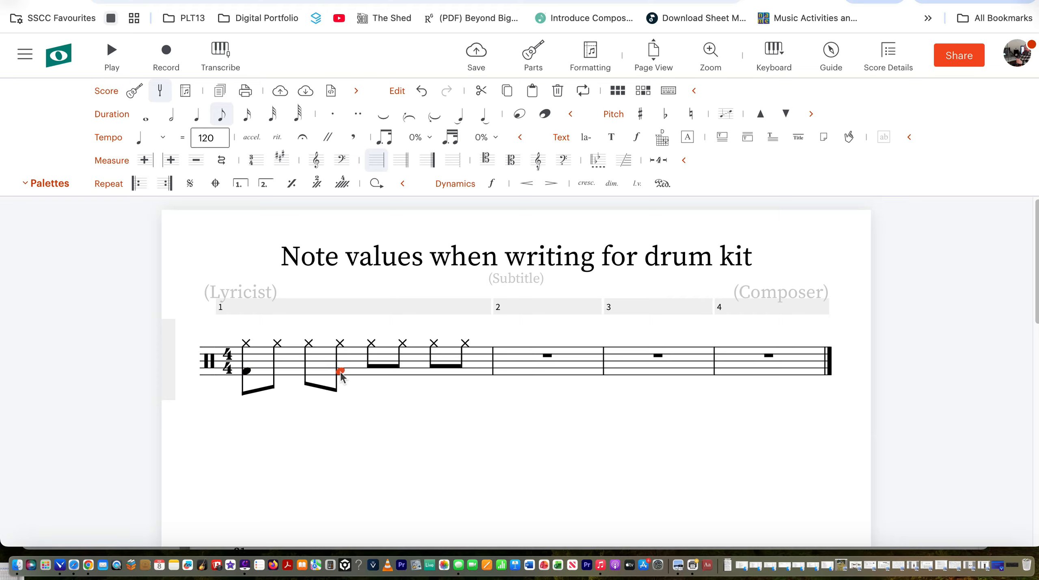
{"action": "left_click", "coordinate": [373, 371]}
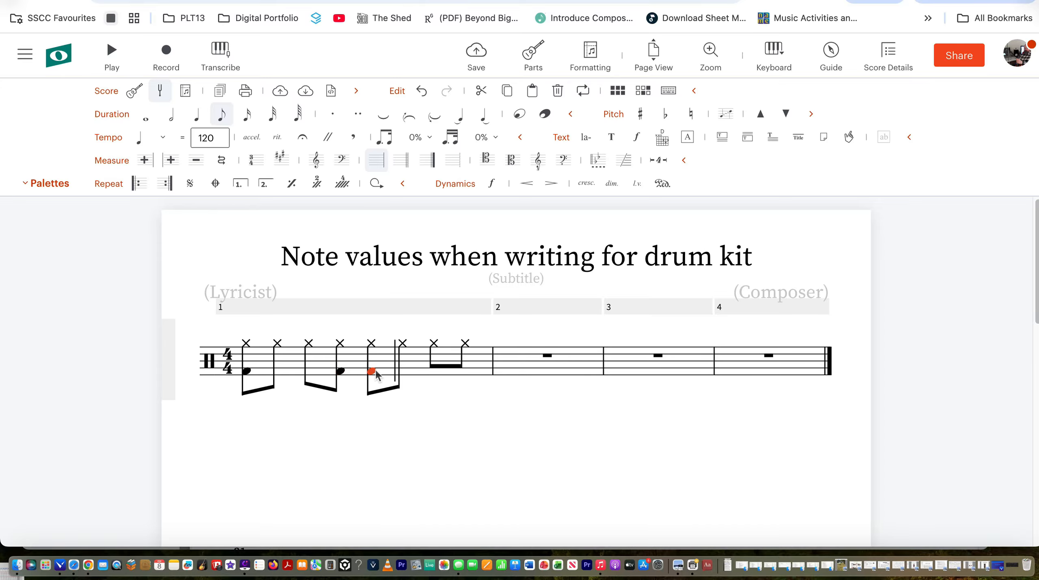
{"action": "left_click", "coordinate": [239, 365]}
Play bar 1 back, stop it, and clear the bar selection.
{"action": "key", "text": "space"}
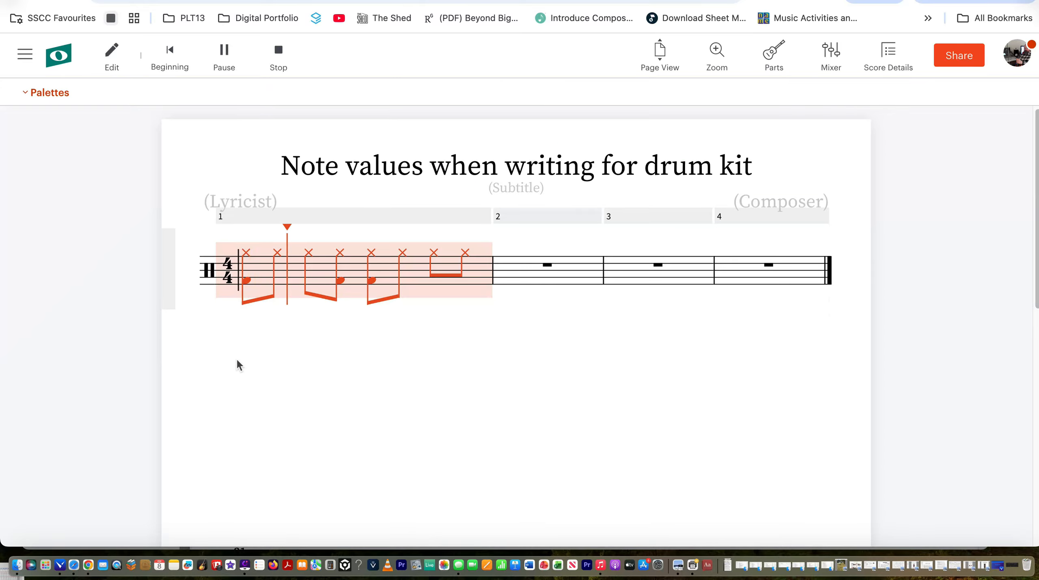
{"action": "key", "text": "space"}
{"action": "left_click", "coordinate": [248, 422]}
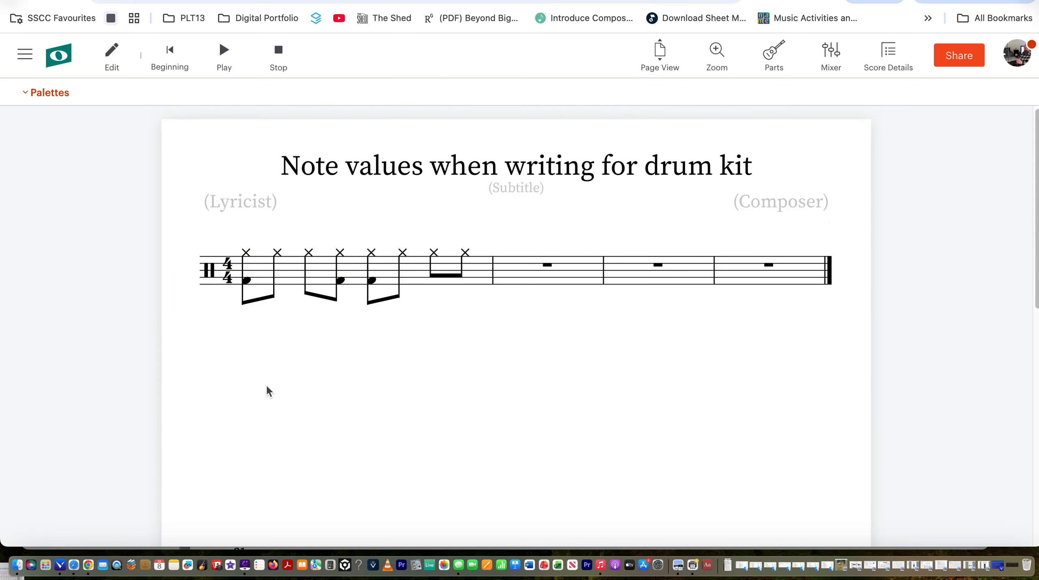
{"action": "scroll", "coordinate": [267, 386], "scroll_direction": "up", "scroll_amount": 1}
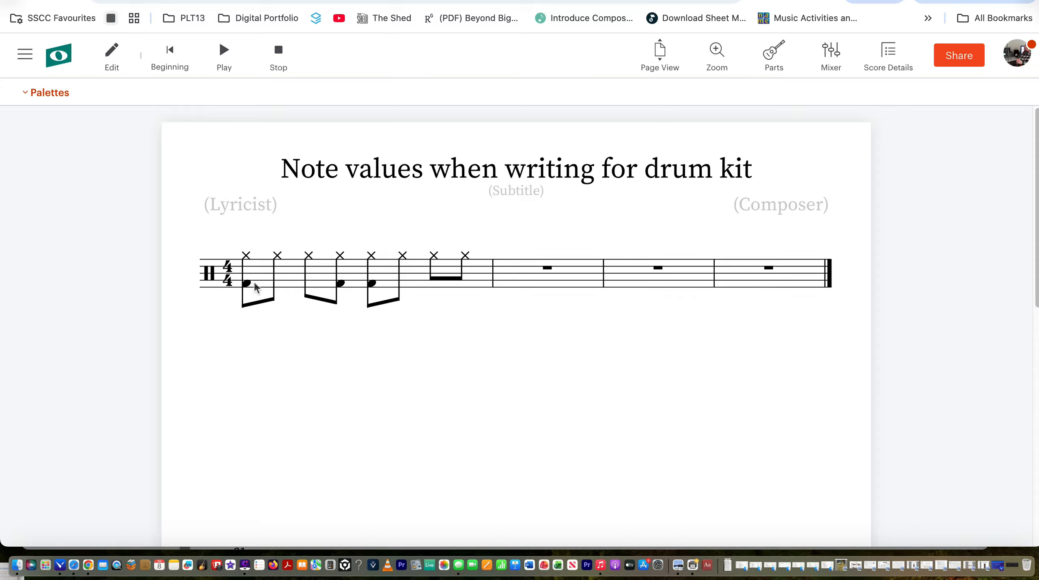
Set playback to start at bar 1, return to editing, and delete bar 1's notes.
{"action": "left_click", "coordinate": [339, 284]}
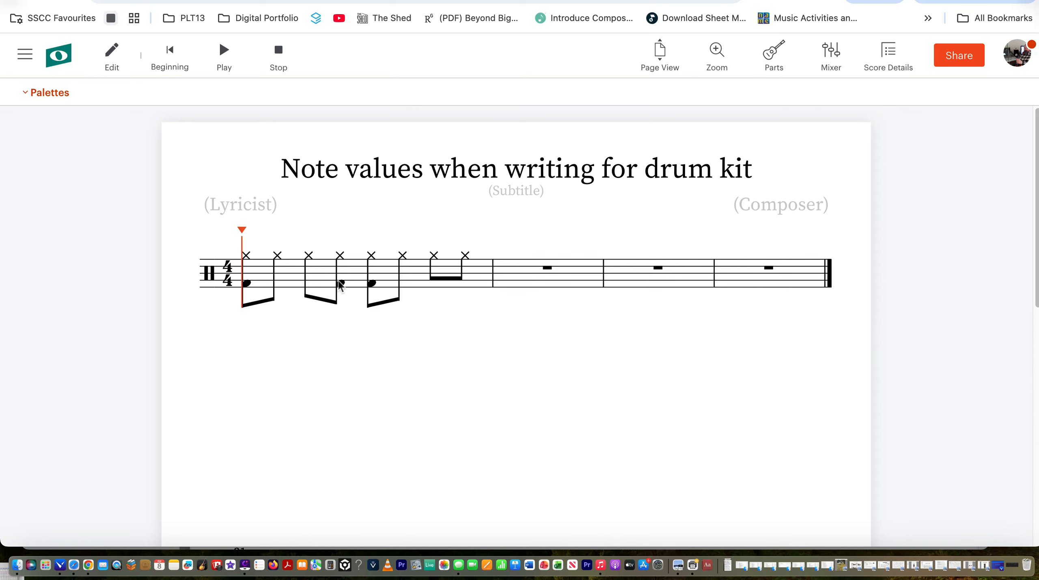
{"action": "left_click", "coordinate": [112, 57]}
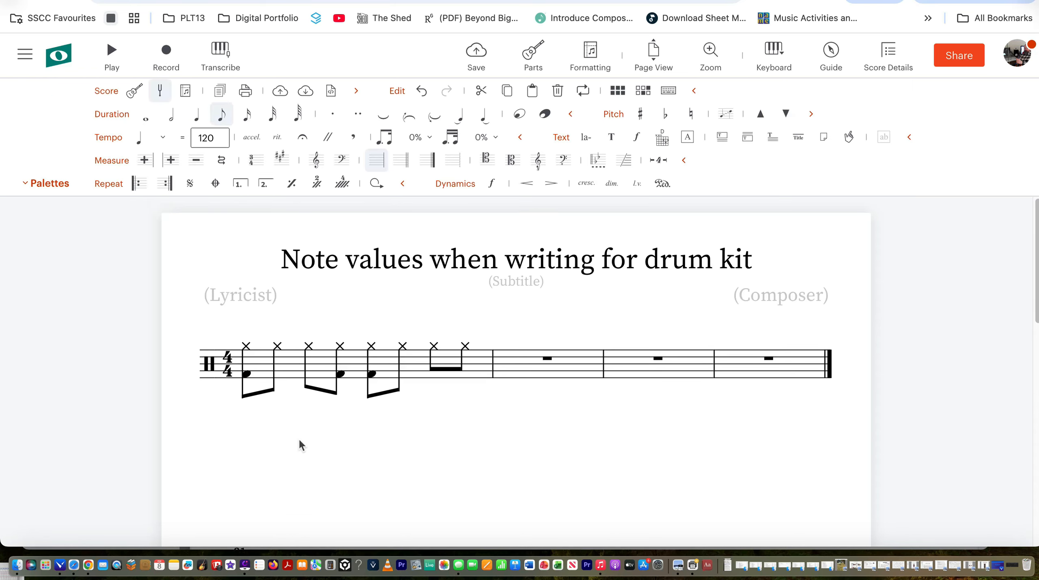
{"action": "left_click", "coordinate": [284, 371]}
{"action": "key", "text": "Delete"}
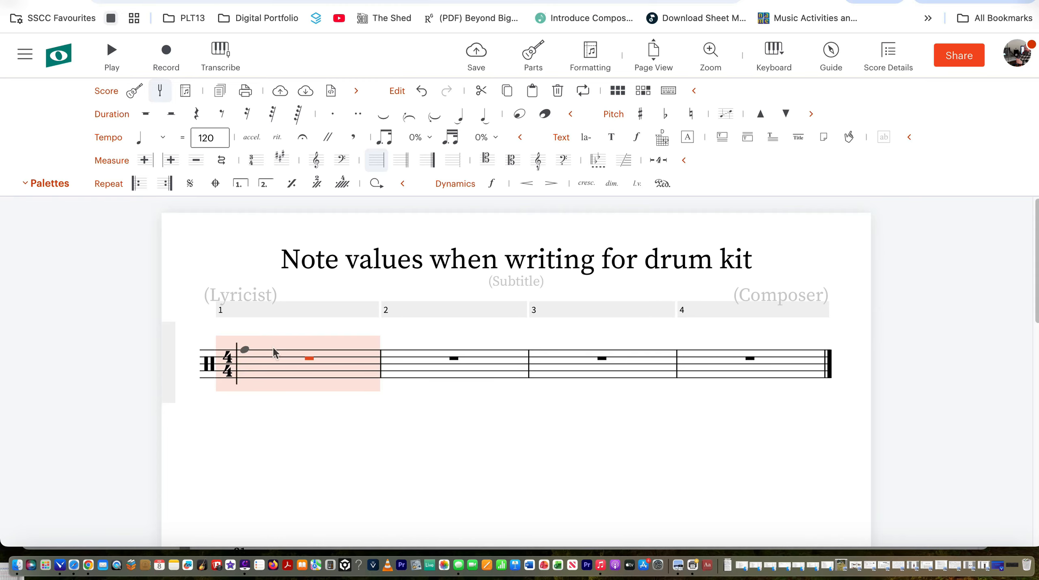
Rewrite bar 1 as beamed hi-hat eighth notes, using G for the repeats.
{"action": "left_click", "coordinate": [273, 348]}
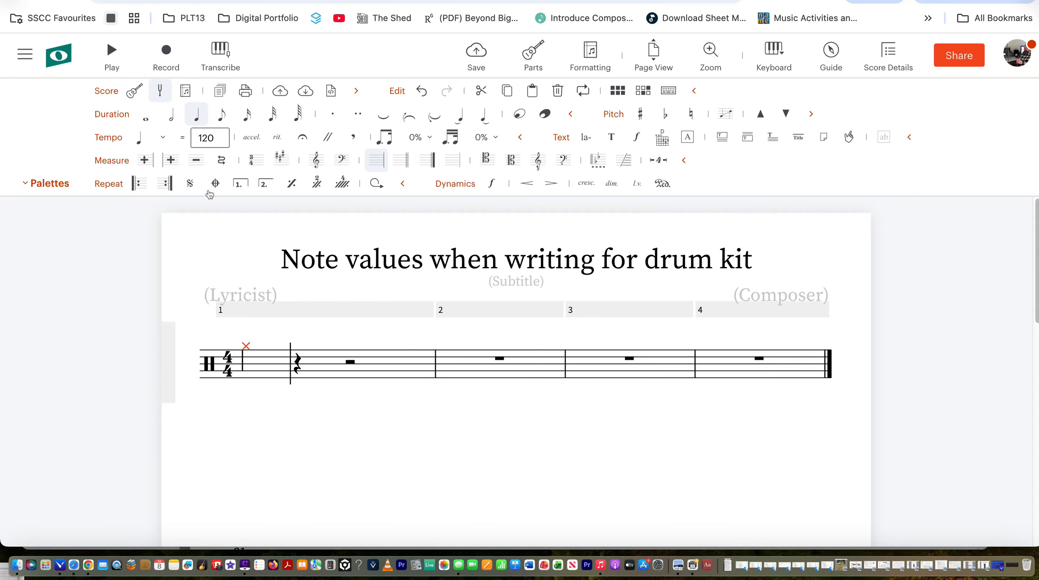
{"action": "left_click", "coordinate": [222, 117]}
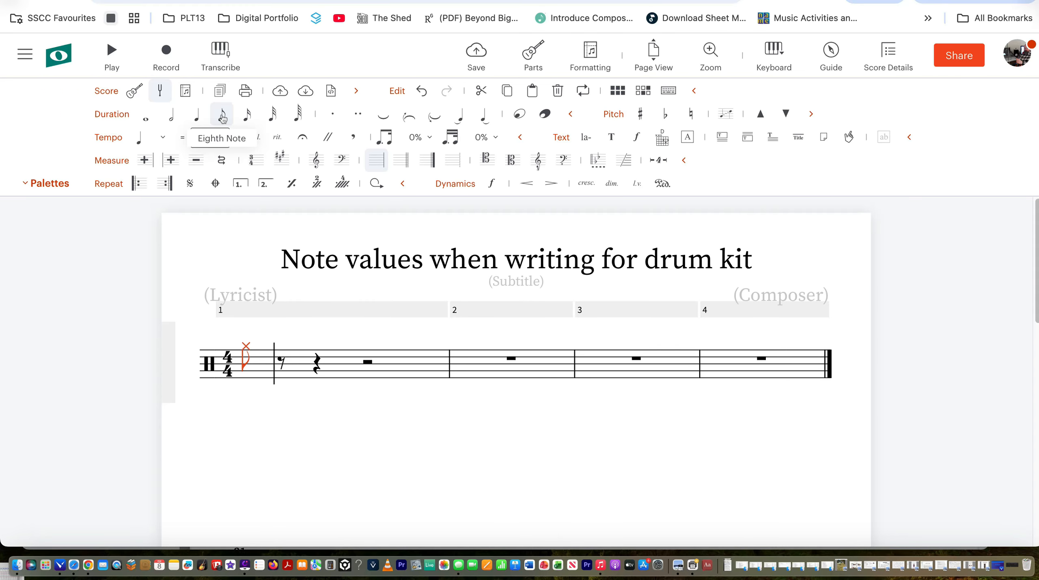
{"action": "key", "text": "g"}
{"action": "key", "text": "g"}
{"action": "key", "text": "g"}
{"action": "key", "text": "g"}
{"action": "key", "text": "g"}
{"action": "key", "text": "g"}
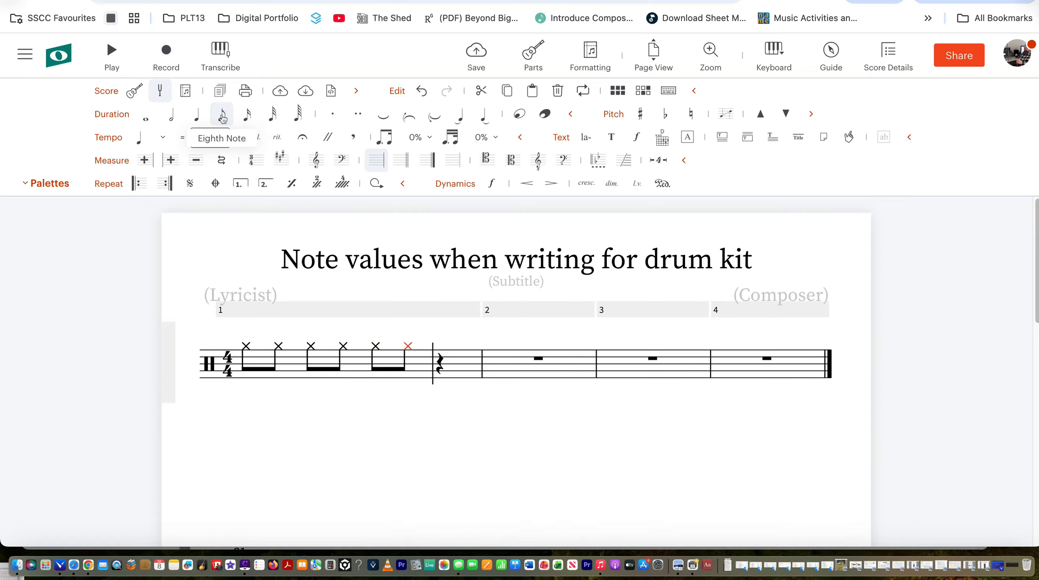
{"action": "key", "text": "g"}
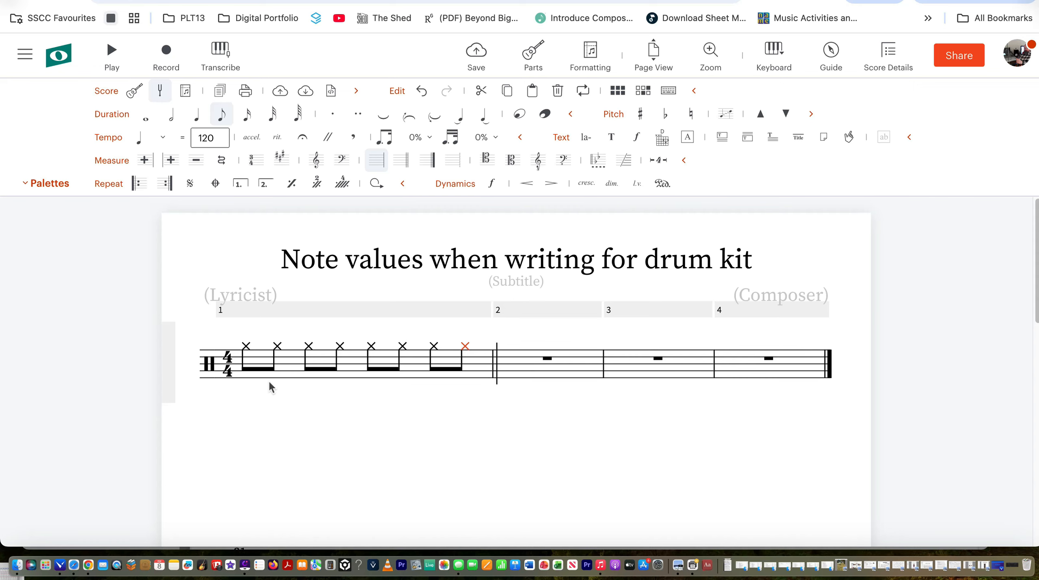
Add kick drums under beats 1 and 3 and snares under beats 2 and 4.
{"action": "key", "text": "Left"}
{"action": "key", "text": "Left"}
{"action": "key", "text": "Left"}
{"action": "key", "text": "Left"}
{"action": "key", "text": "Left"}
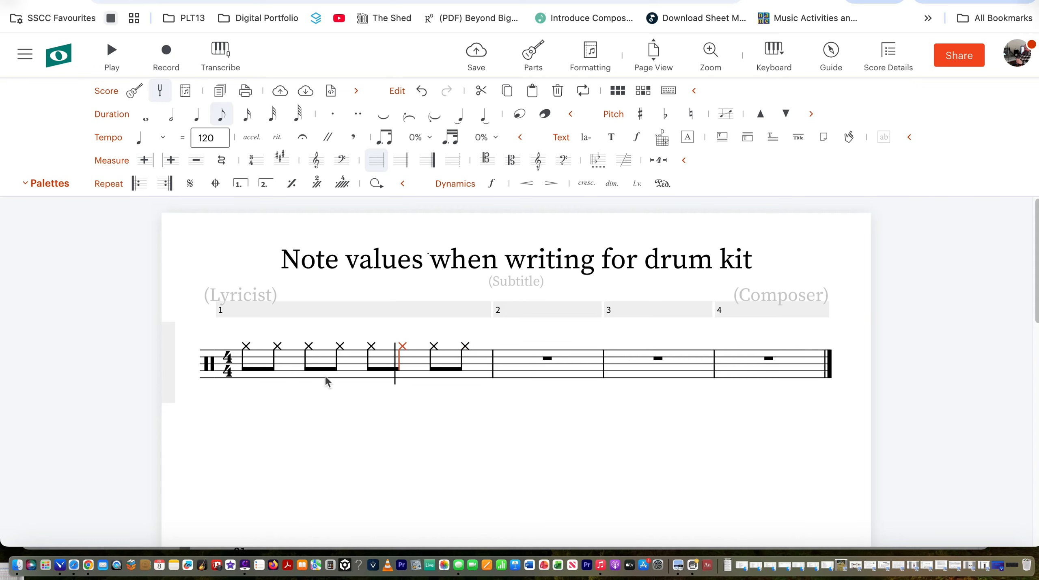
{"action": "key", "text": "Left"}
{"action": "key", "text": "Left"}
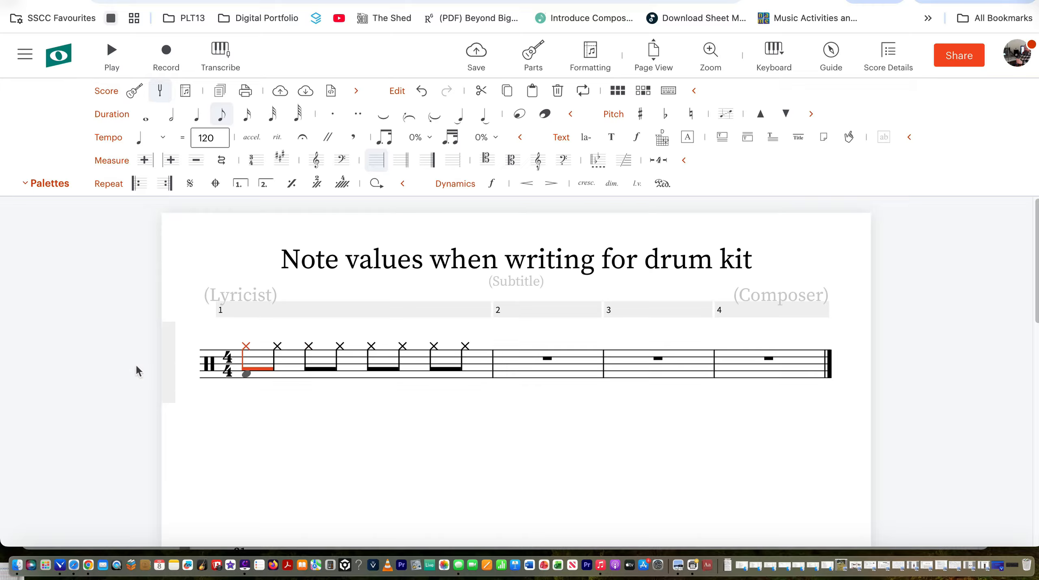
{"action": "left_click", "coordinate": [248, 375]}
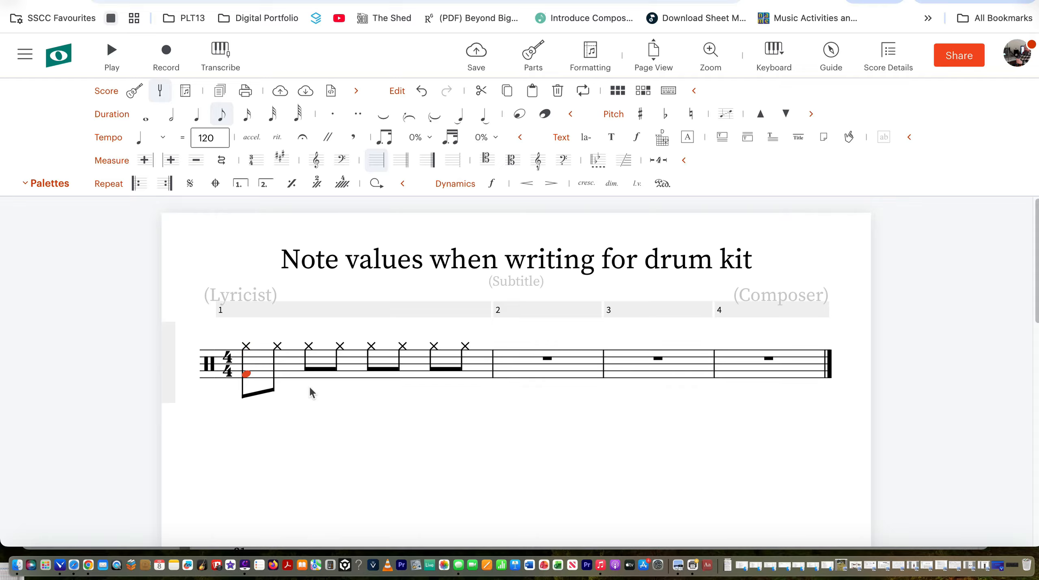
{"action": "key", "text": "Right"}
{"action": "key", "text": "Right"}
{"action": "left_click", "coordinate": [319, 361]}
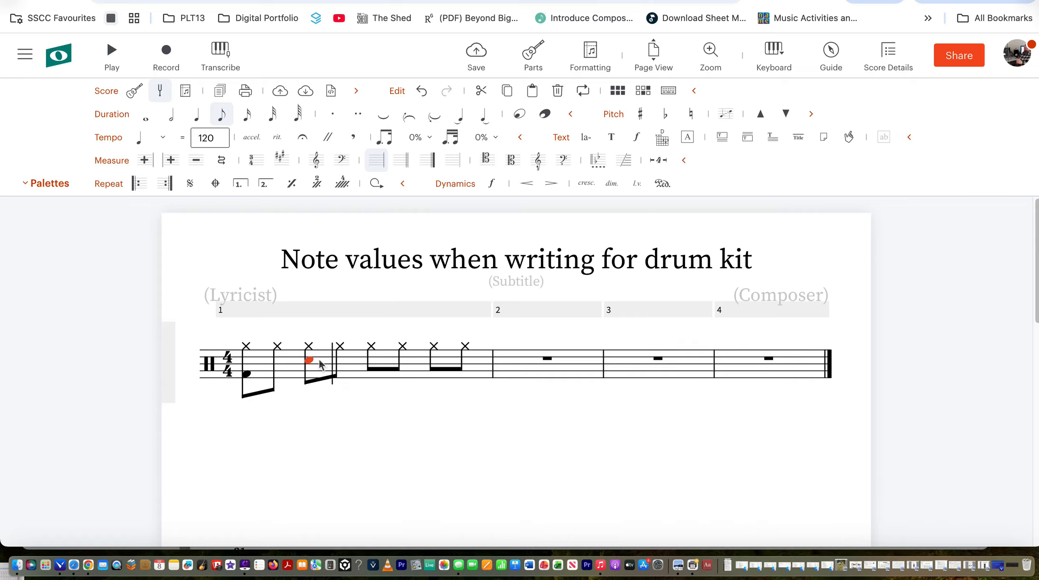
{"action": "key", "text": "Right"}
{"action": "key", "text": "Right"}
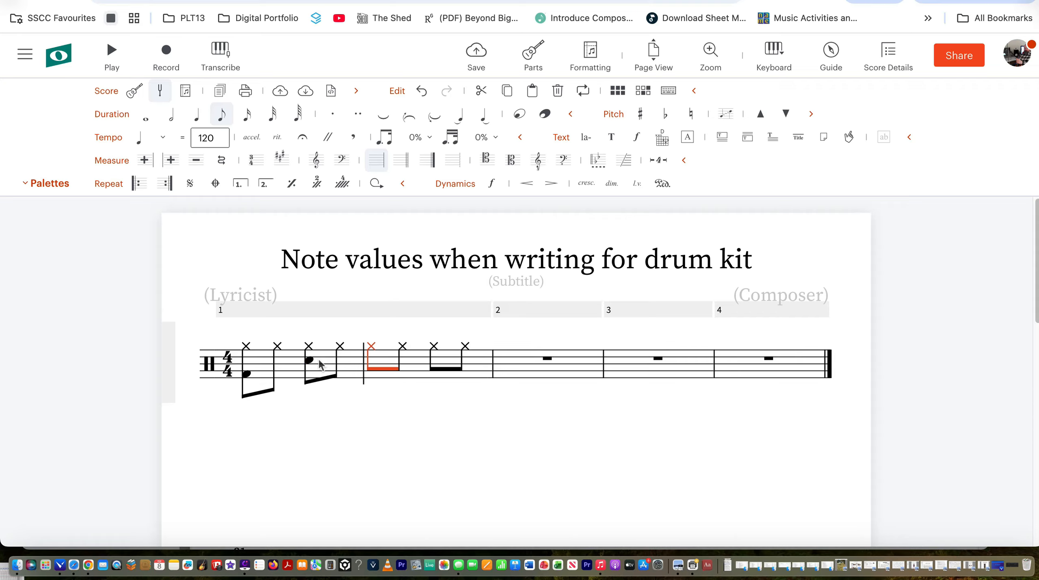
{"action": "left_click", "coordinate": [372, 375]}
{"action": "key", "text": "Right"}
{"action": "key", "text": "Right"}
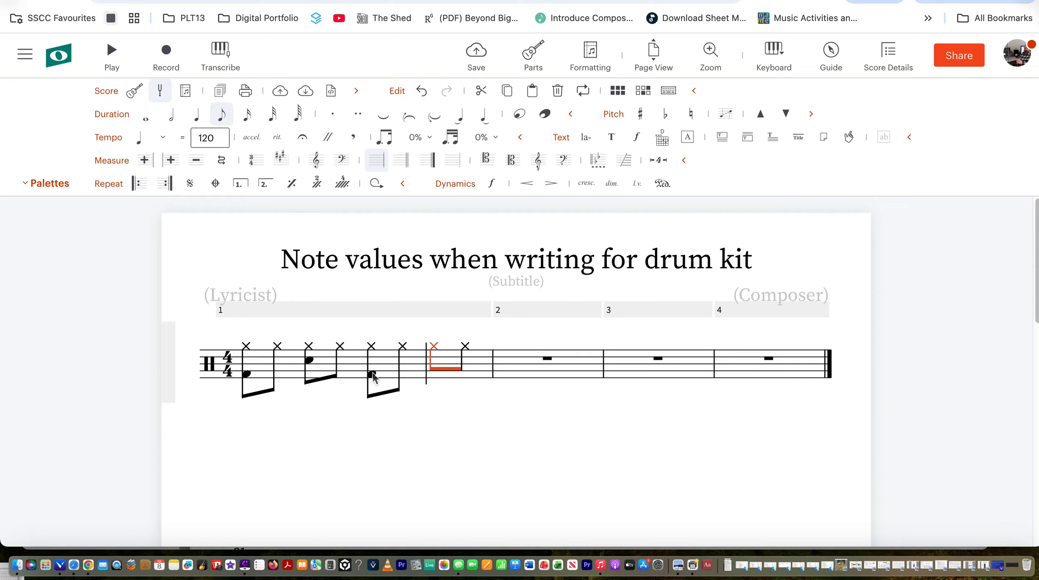
{"action": "left_click", "coordinate": [434, 360]}
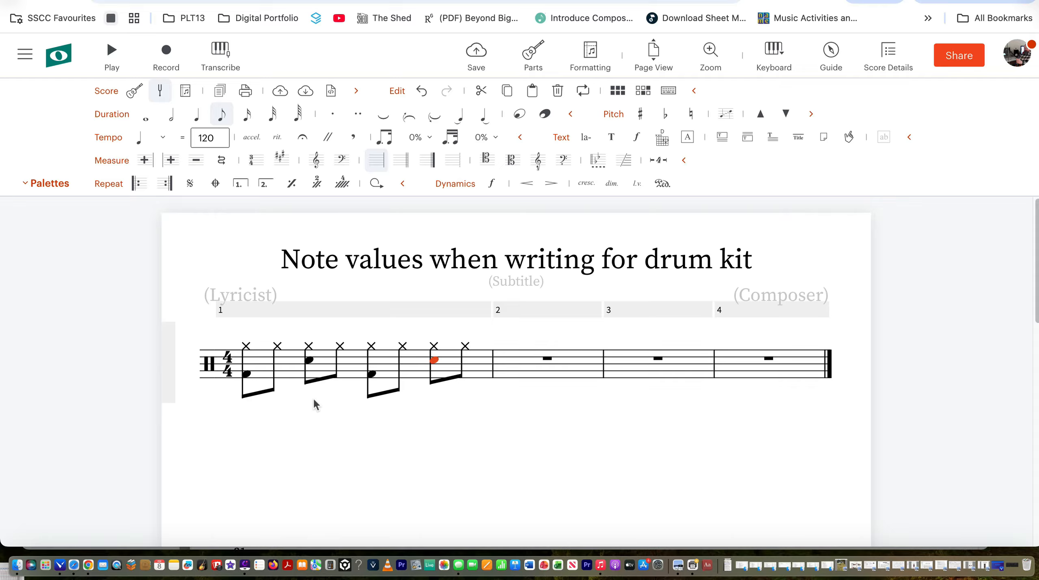
Add a kick drum on the and of beat 2, then play and stop the groove.
{"action": "key", "text": "Left"}
{"action": "key", "text": "Left"}
{"action": "key", "text": "Left"}
{"action": "left_click", "coordinate": [348, 372]}
{"action": "key", "text": "space"}
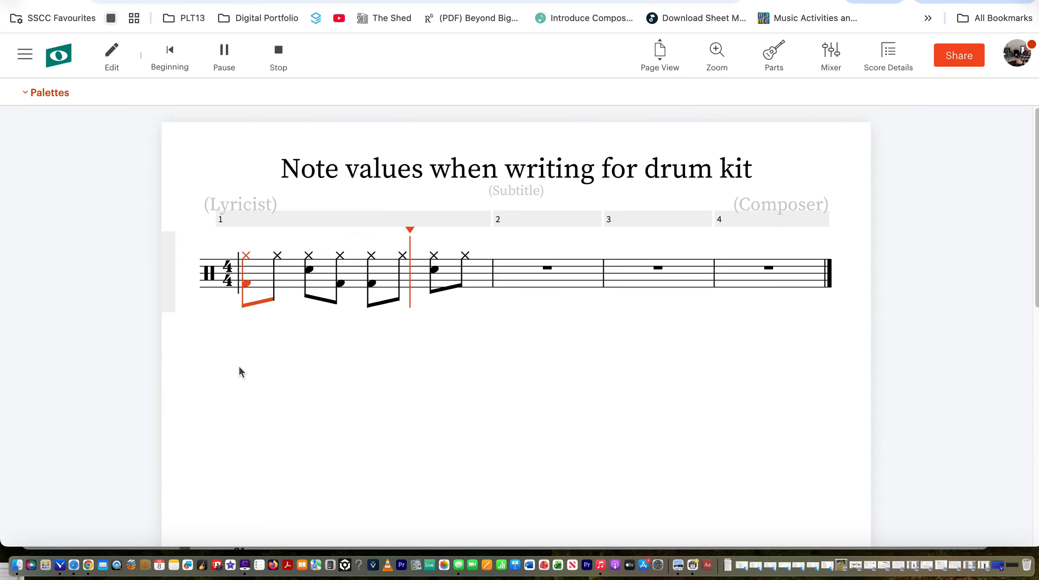
{"action": "key", "text": "space"}
{"action": "key", "text": "space"}
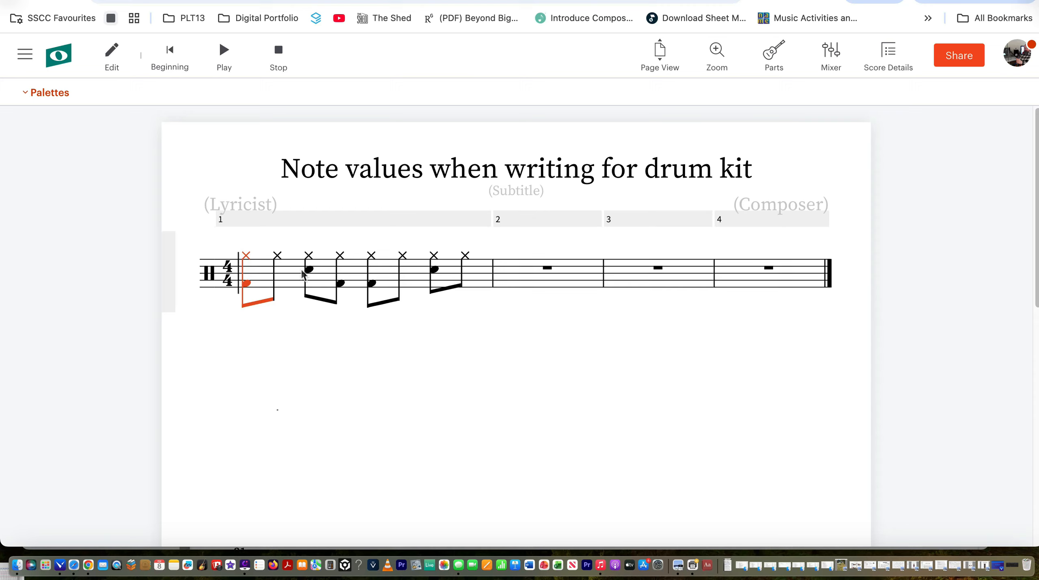